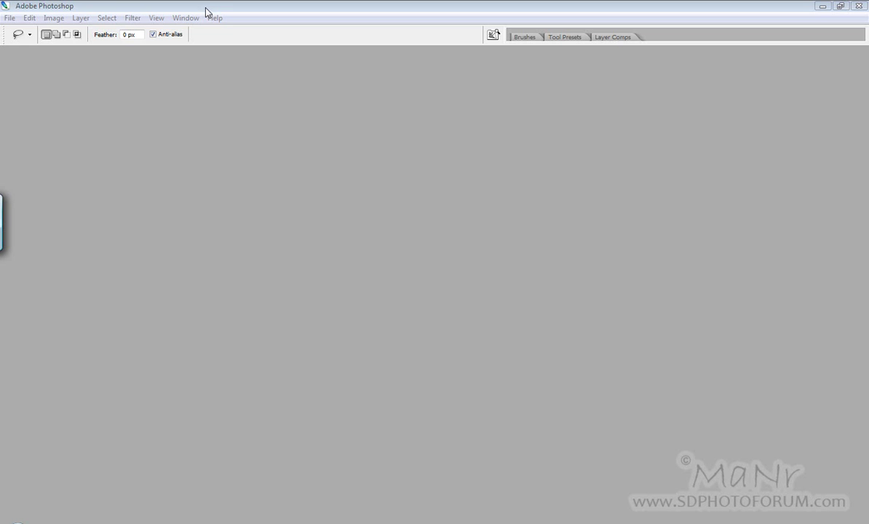
Step: Show the Tools palette and place it flush against the edge of the workspace
{"action": "left_click", "coordinate": [197, 9]}
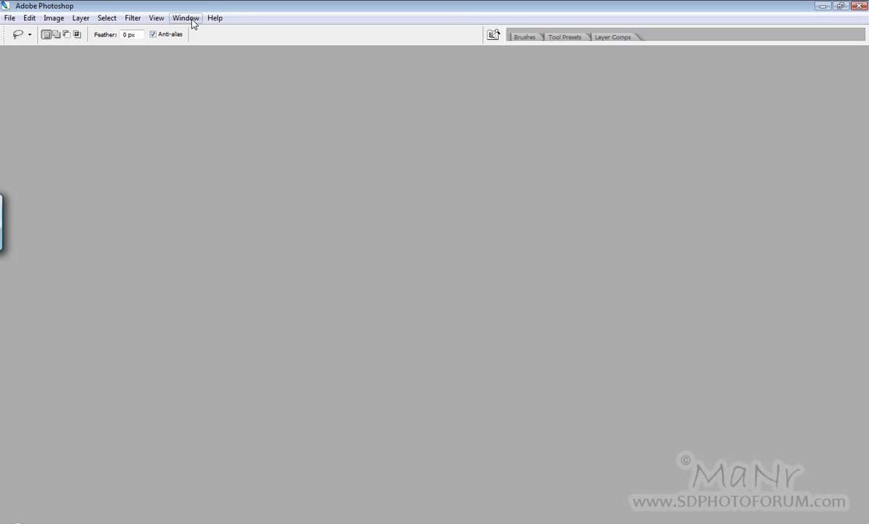
{"action": "left_click", "coordinate": [192, 21]}
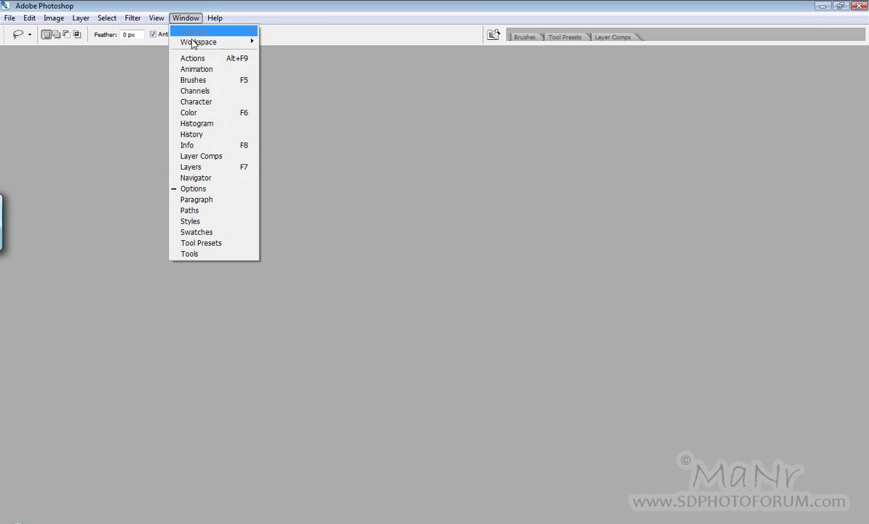
{"action": "left_click", "coordinate": [191, 253]}
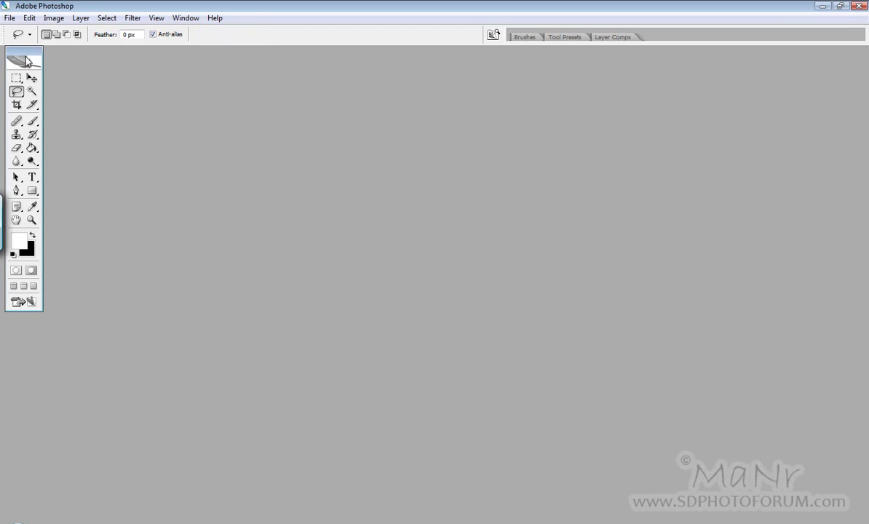
{"action": "left_click_drag", "start_coordinate": [25, 60], "coordinate": [20, 60]}
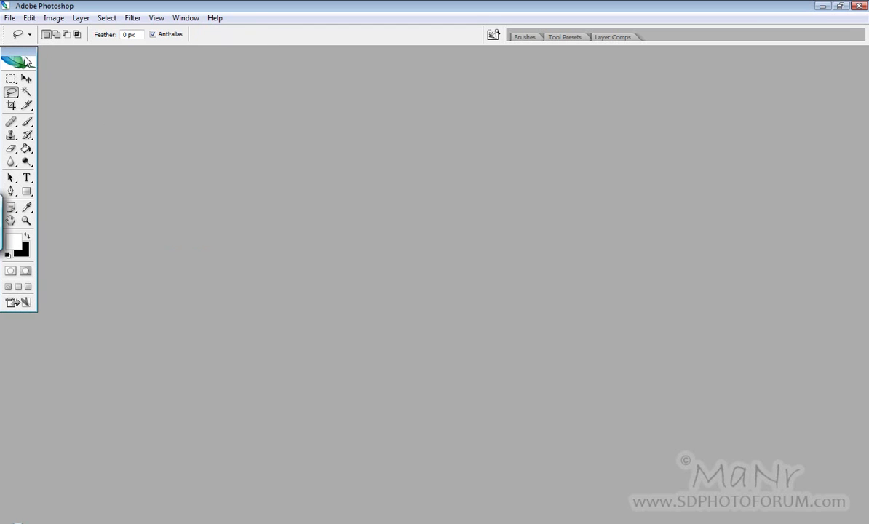
Step: Show the Layers and History palettes, placing Layers in the lower corner of the workspace opposite the toolbox
{"action": "left_click", "coordinate": [179, 20]}
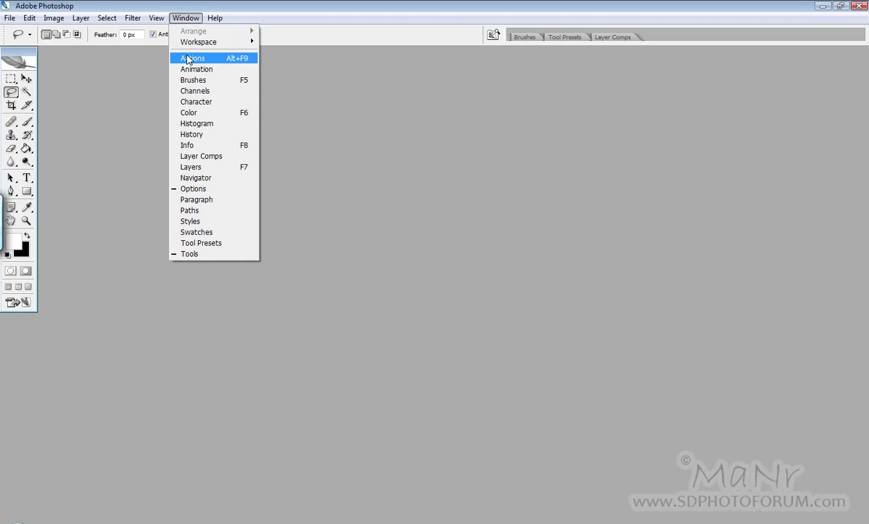
{"action": "left_click", "coordinate": [192, 169]}
{"action": "left_click_drag", "start_coordinate": [749, 249], "coordinate": [700, 293]}
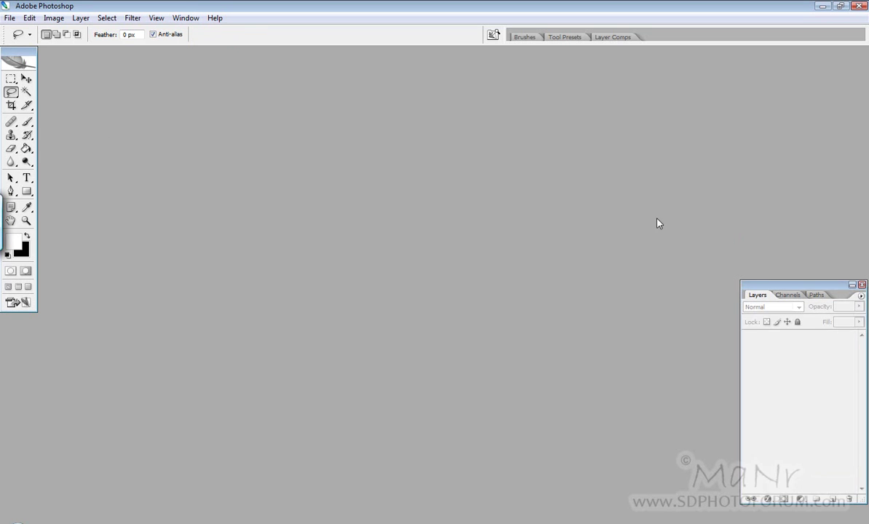
{"action": "left_click", "coordinate": [183, 20]}
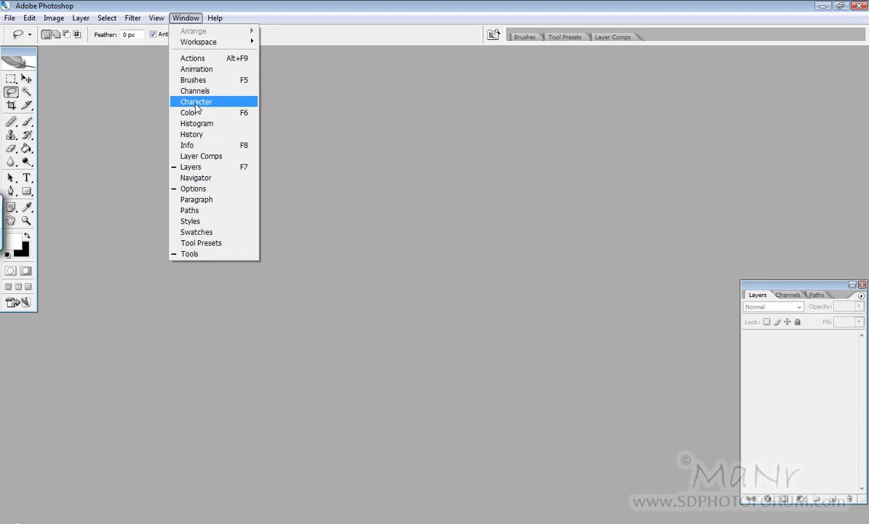
{"action": "left_click", "coordinate": [195, 135]}
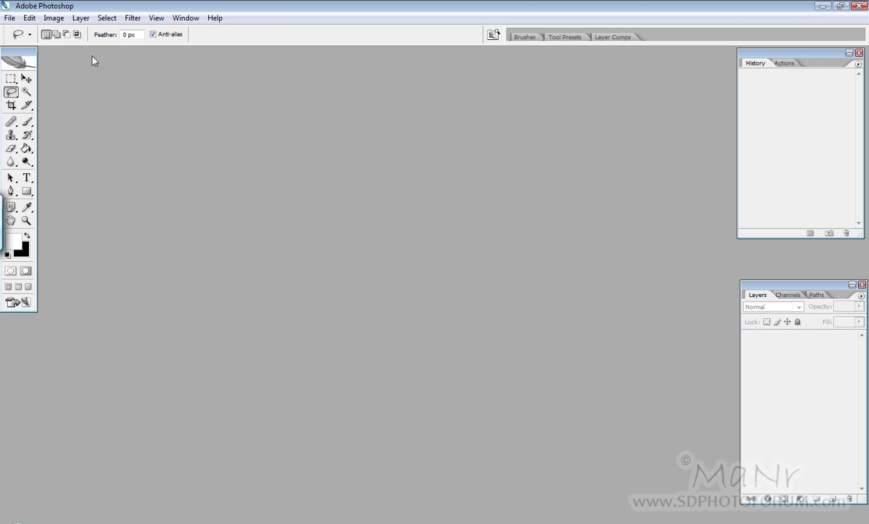
Step: Open the recently used raw file headorig.CR2
{"action": "left_click", "coordinate": [10, 18]}
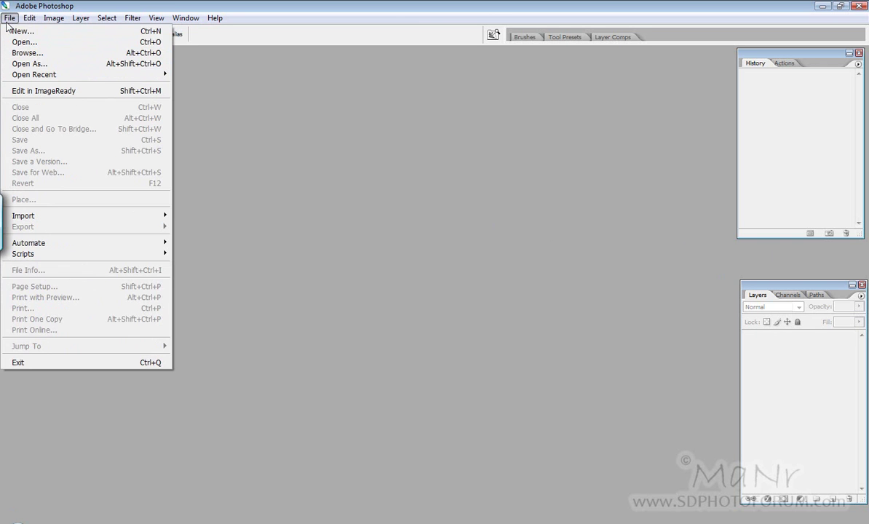
{"action": "mouse_move", "coordinate": [22, 74]}
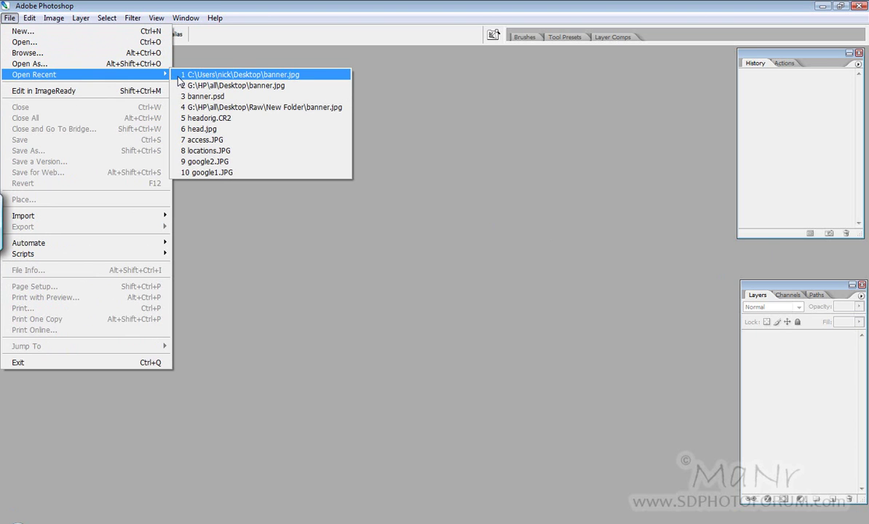
{"action": "left_click", "coordinate": [199, 119]}
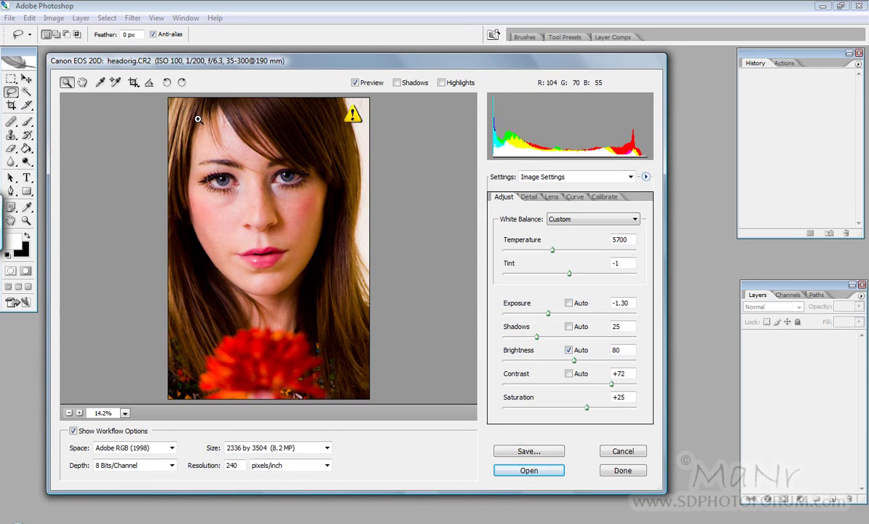
Step: Turn off the automatic raw adjustments and set the exposure to -0.85
{"action": "left_click", "coordinate": [544, 474]}
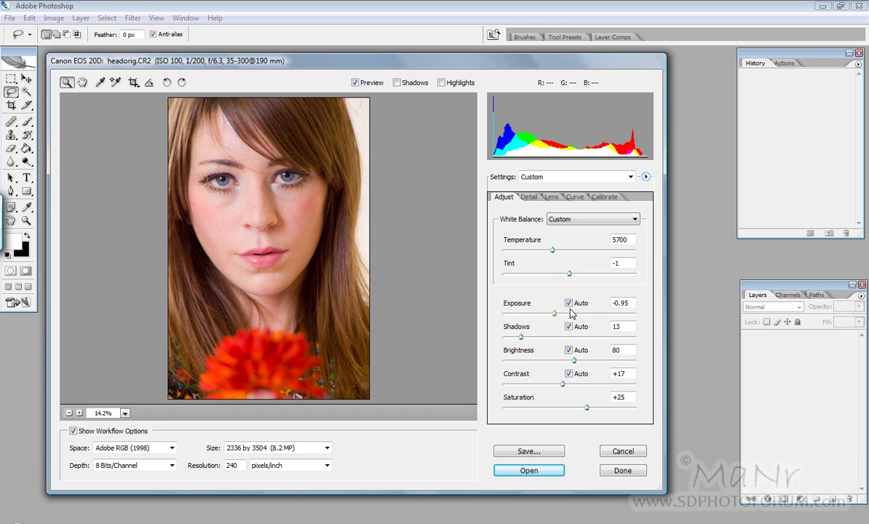
{"action": "key", "text": "ctrl+u"}
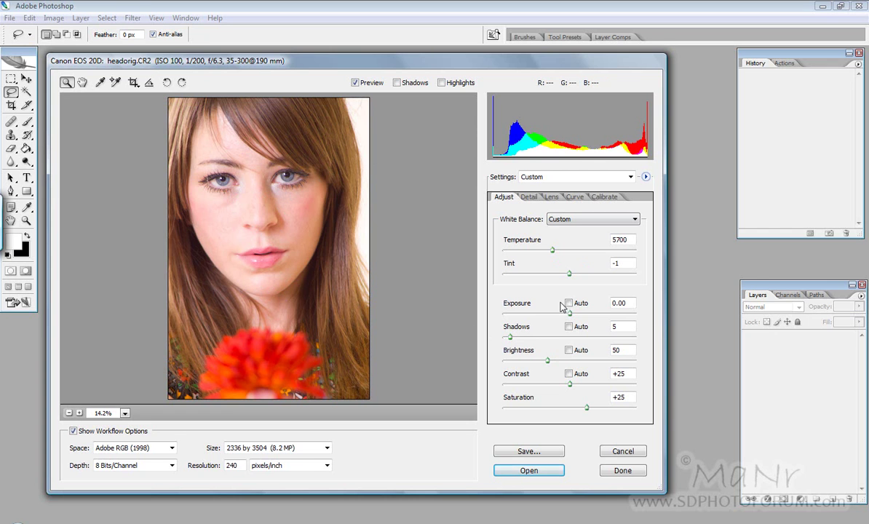
{"action": "left_click_drag", "start_coordinate": [570, 314], "coordinate": [556, 314]}
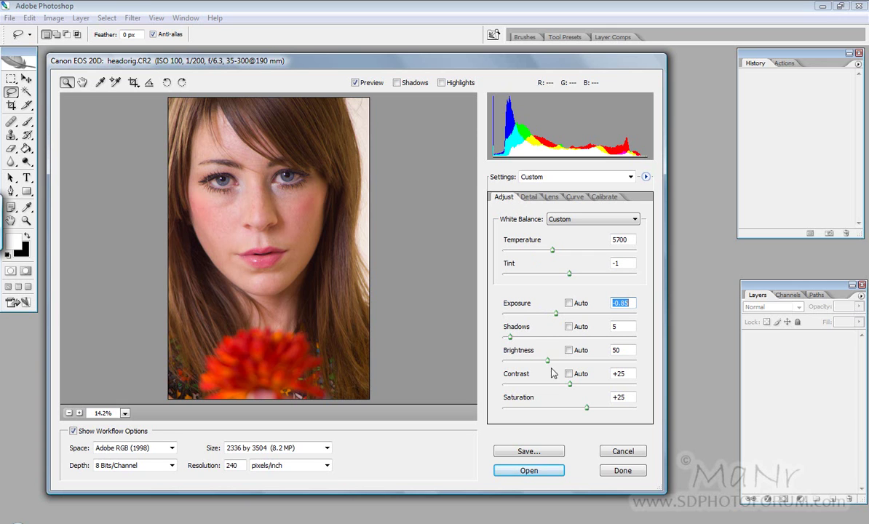
Step: Set contrast to +69, saturation to +37 and shadows to 24, and open the raw photo for editing
{"action": "left_click_drag", "start_coordinate": [567, 384], "coordinate": [594, 411]}
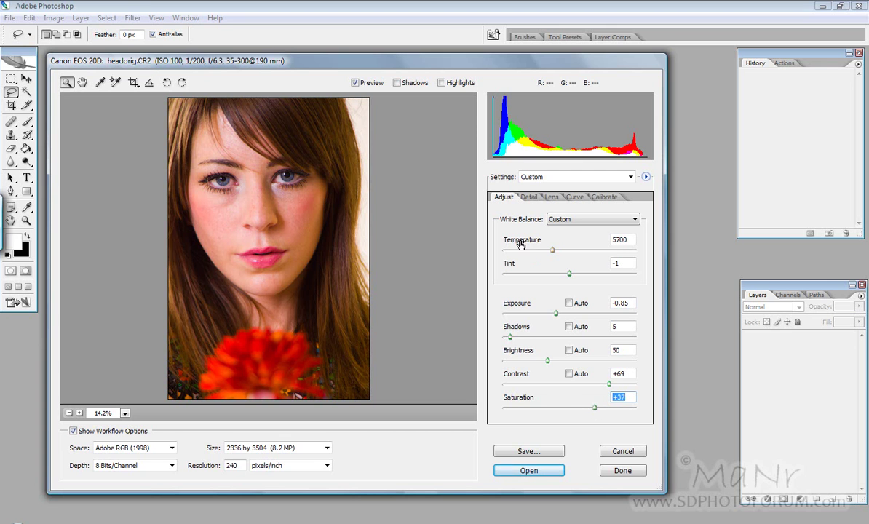
{"action": "left_click", "coordinate": [511, 339]}
{"action": "left_click_drag", "start_coordinate": [510, 340], "coordinate": [536, 336]}
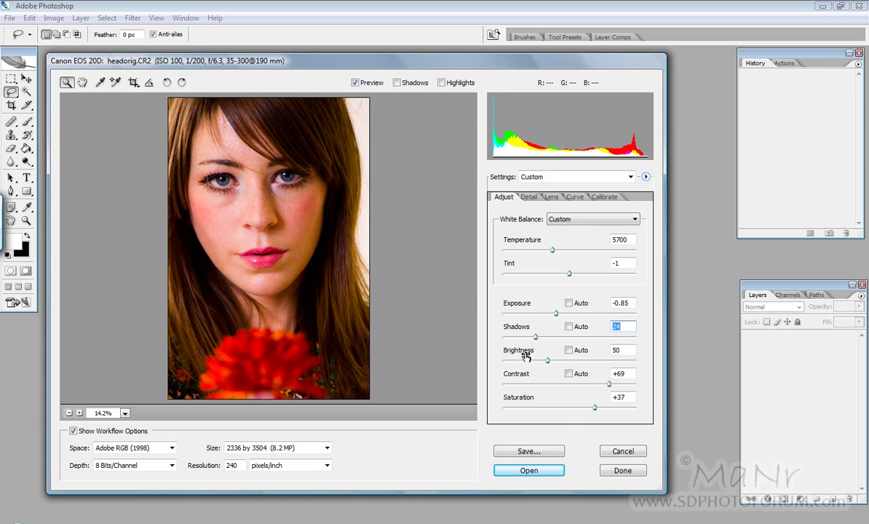
{"action": "left_click", "coordinate": [531, 473]}
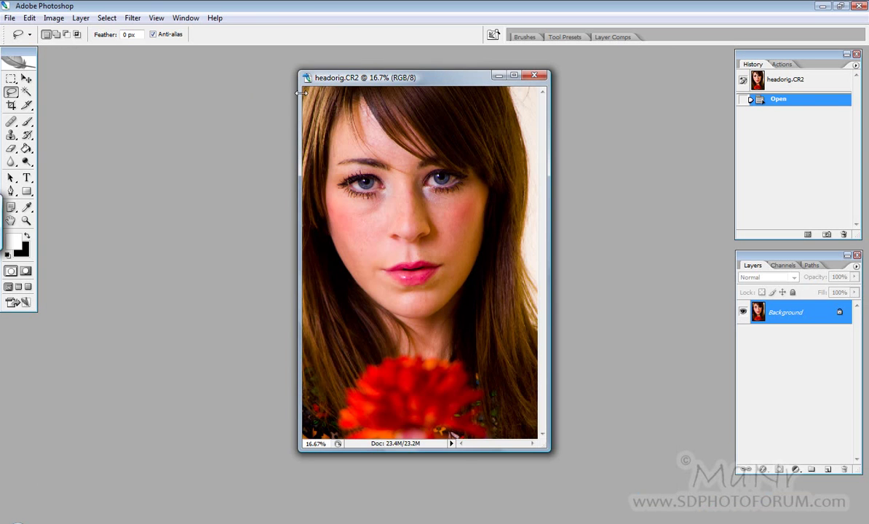
Step: Check the photo's pixel dimensions and document size in Image Size, leaving them as they are
{"action": "right_click", "coordinate": [420, 80]}
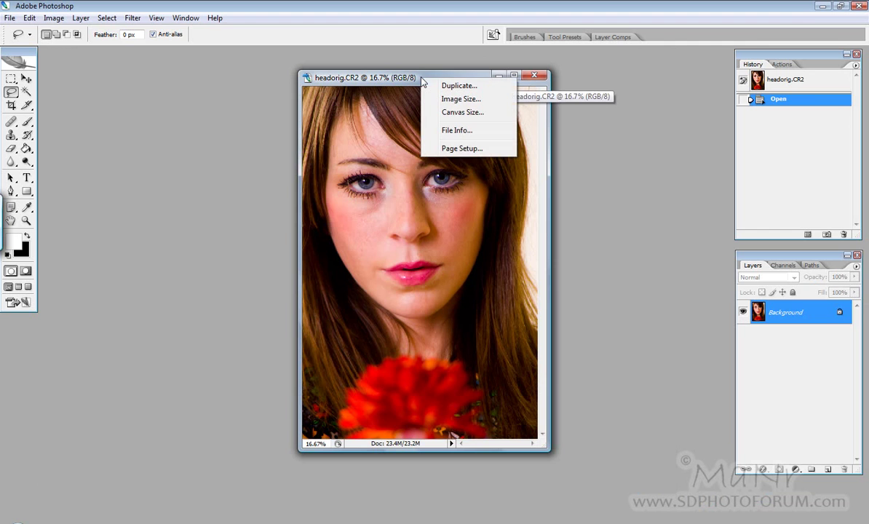
{"action": "left_click", "coordinate": [449, 103]}
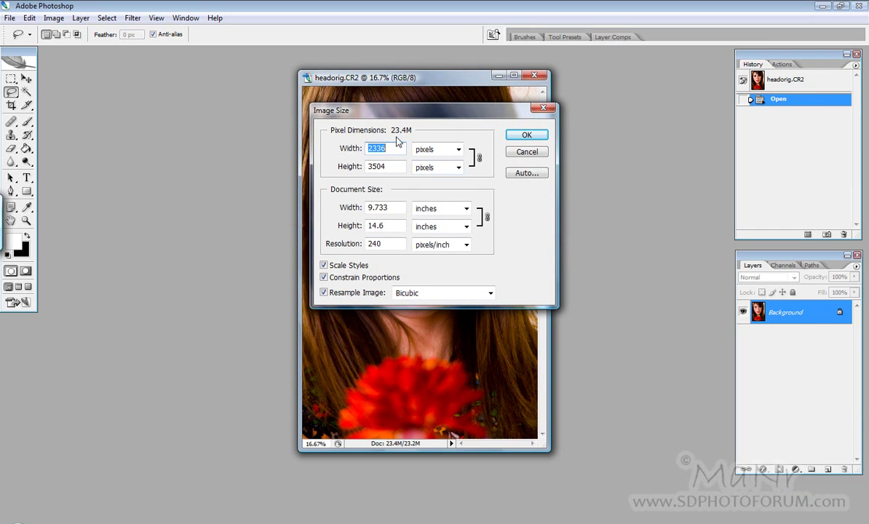
{"action": "left_click", "coordinate": [529, 153]}
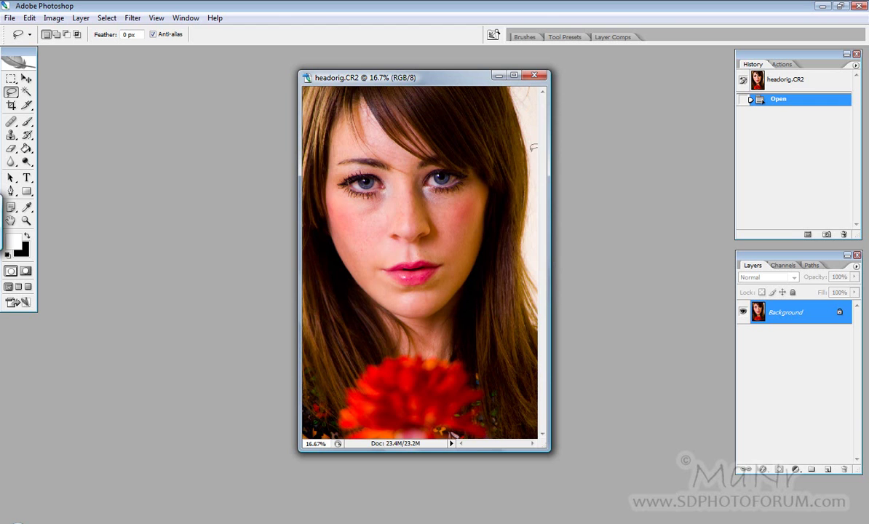
Step: Examine the photo's File Info, going through the description, camera data, categories, history, IPTC, stock photo, origin and advanced pages
{"action": "right_click", "coordinate": [395, 78]}
{"action": "left_click", "coordinate": [422, 131]}
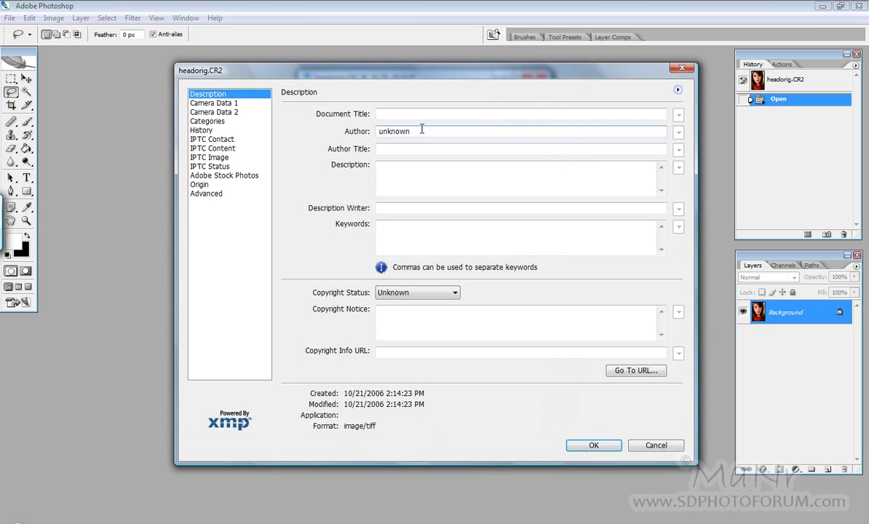
{"action": "left_click", "coordinate": [229, 103]}
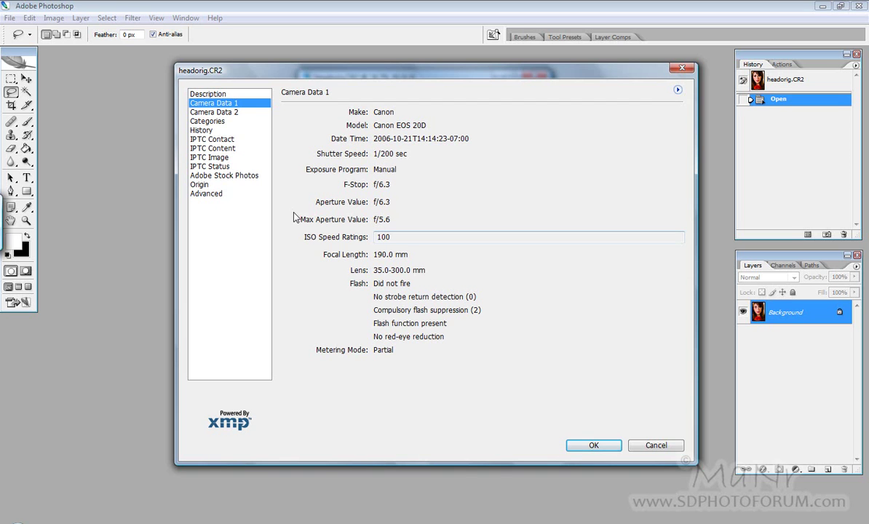
{"action": "left_click", "coordinate": [215, 112]}
{"action": "left_click", "coordinate": [214, 123]}
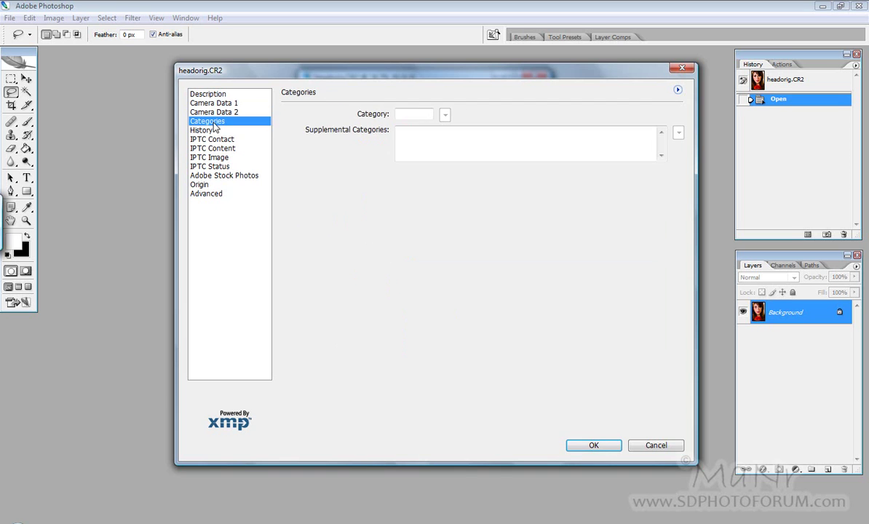
{"action": "left_click", "coordinate": [201, 130]}
{"action": "left_click", "coordinate": [198, 139]}
{"action": "left_click", "coordinate": [198, 149]}
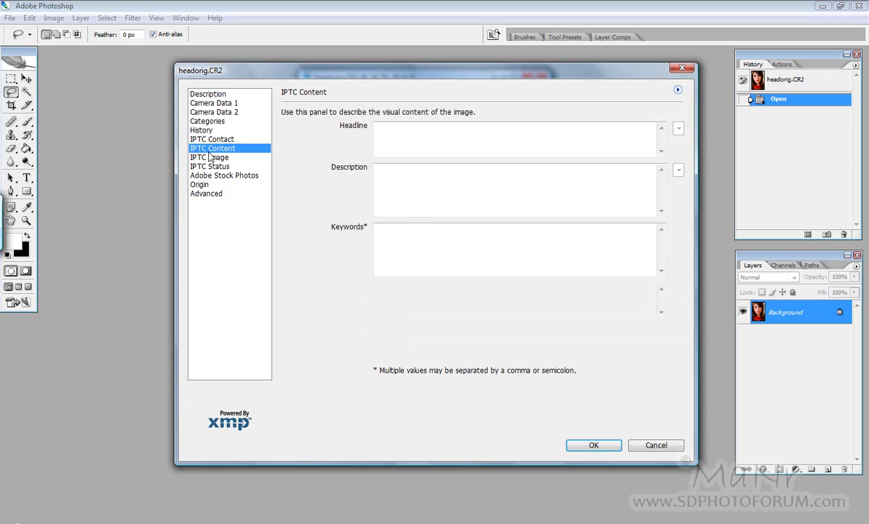
{"action": "left_click", "coordinate": [209, 158]}
{"action": "left_click", "coordinate": [199, 167]}
{"action": "left_click", "coordinate": [199, 176]}
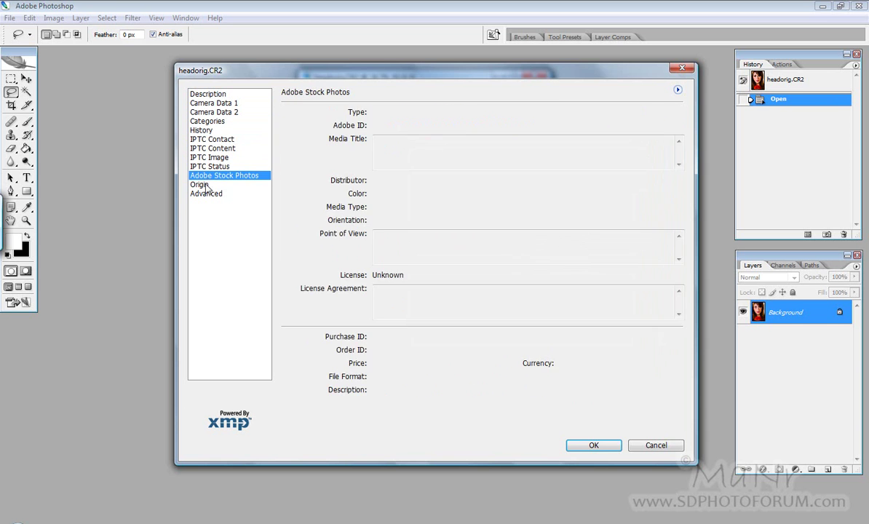
{"action": "left_click", "coordinate": [200, 185]}
{"action": "left_click", "coordinate": [206, 193]}
Step: Look over the IPTC Status workflow and copyright fields, and close the file info without entering anything
{"action": "left_click", "coordinate": [198, 166]}
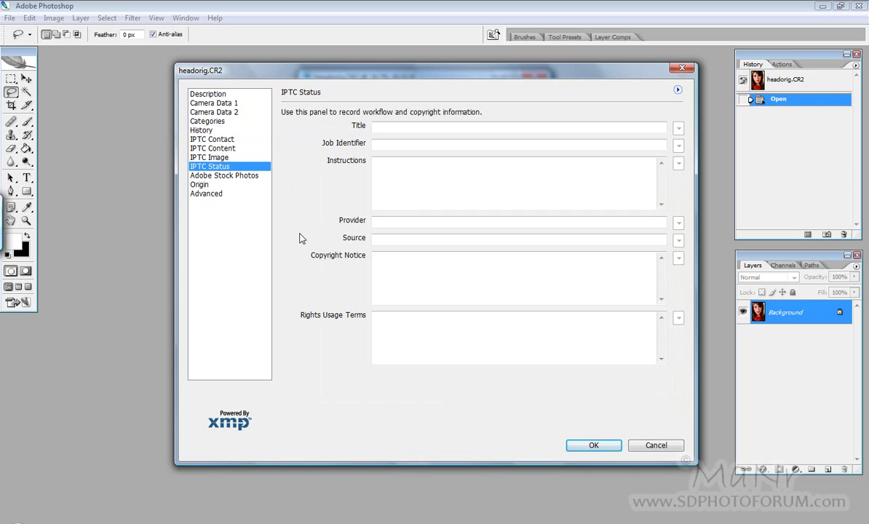
{"action": "left_click", "coordinate": [390, 284]}
{"action": "key", "text": "shift+Tab"}
{"action": "key", "text": "shift+Tab"}
{"action": "key", "text": "shift+Tab"}
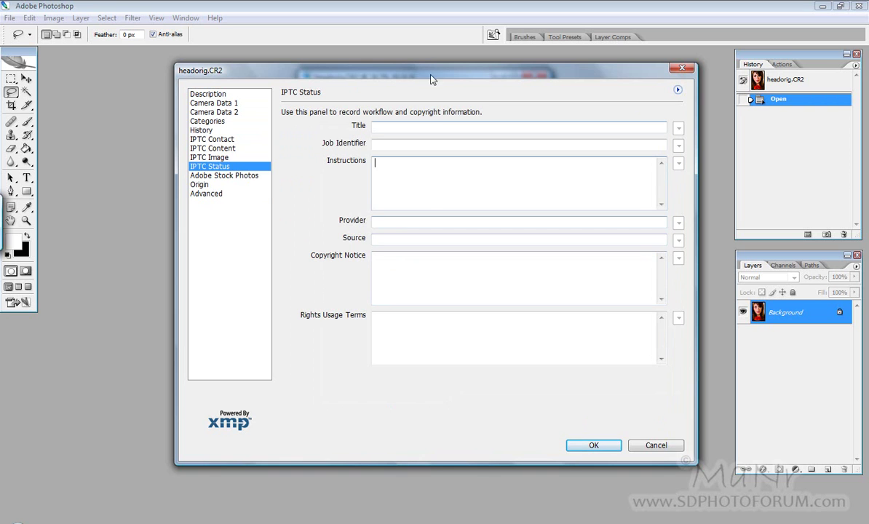
{"action": "left_click", "coordinate": [615, 450]}
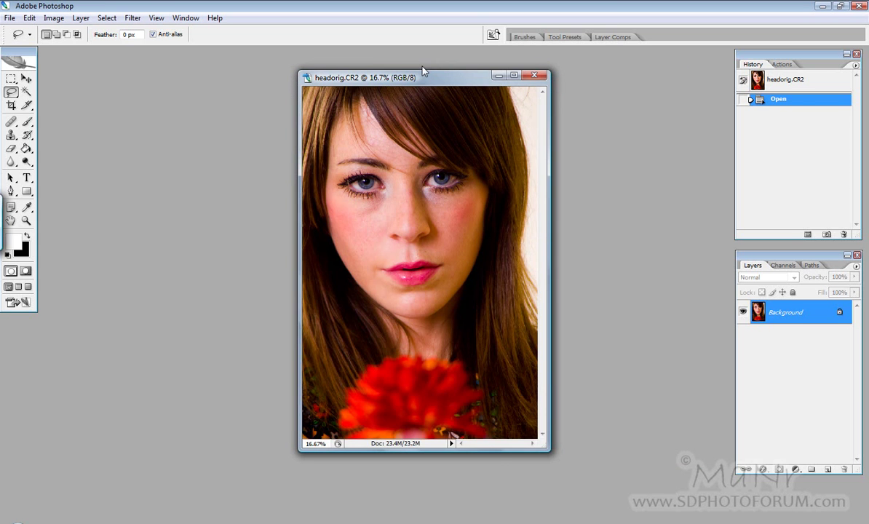
Step: Move the image window closer to the toolbox and enlarge it to leave a grey margin around the whole photo
{"action": "left_click_drag", "start_coordinate": [395, 77], "coordinate": [344, 64]}
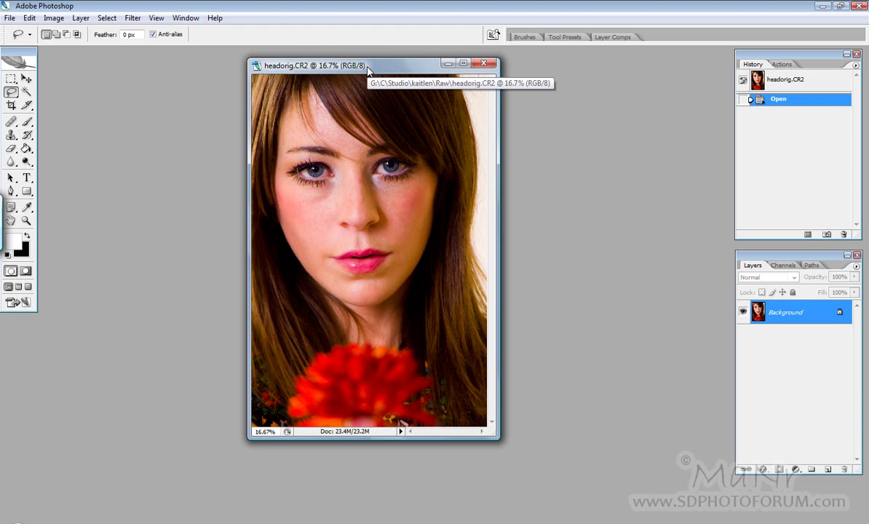
{"action": "left_click_drag", "start_coordinate": [367, 69], "coordinate": [366, 82]}
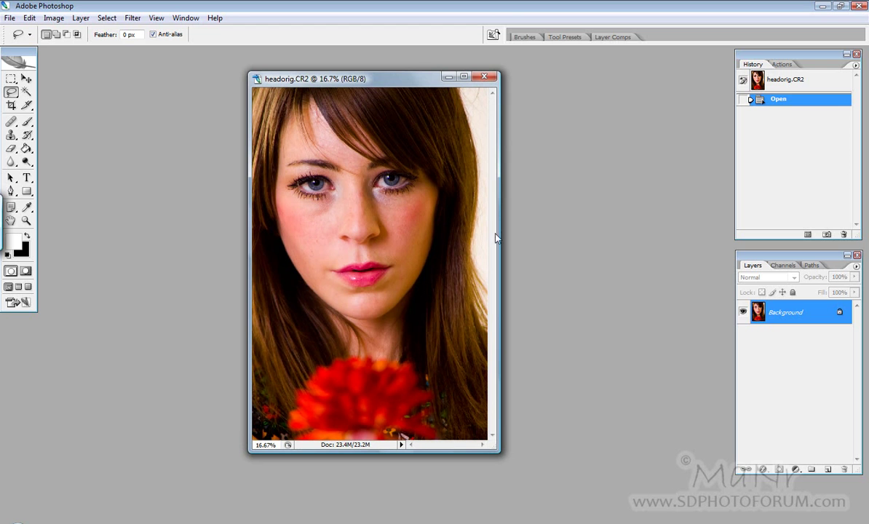
{"action": "left_click_drag", "start_coordinate": [500, 128], "coordinate": [553, 159]}
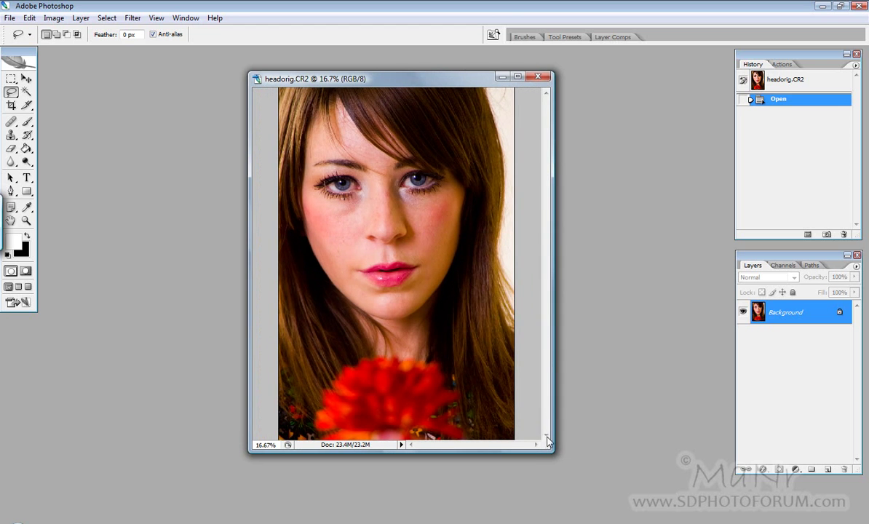
{"action": "left_click_drag", "start_coordinate": [551, 449], "coordinate": [577, 489]}
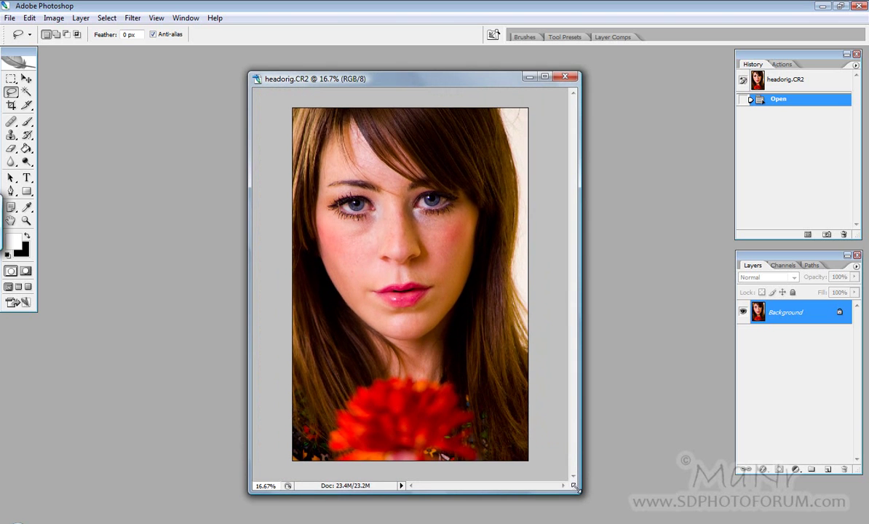